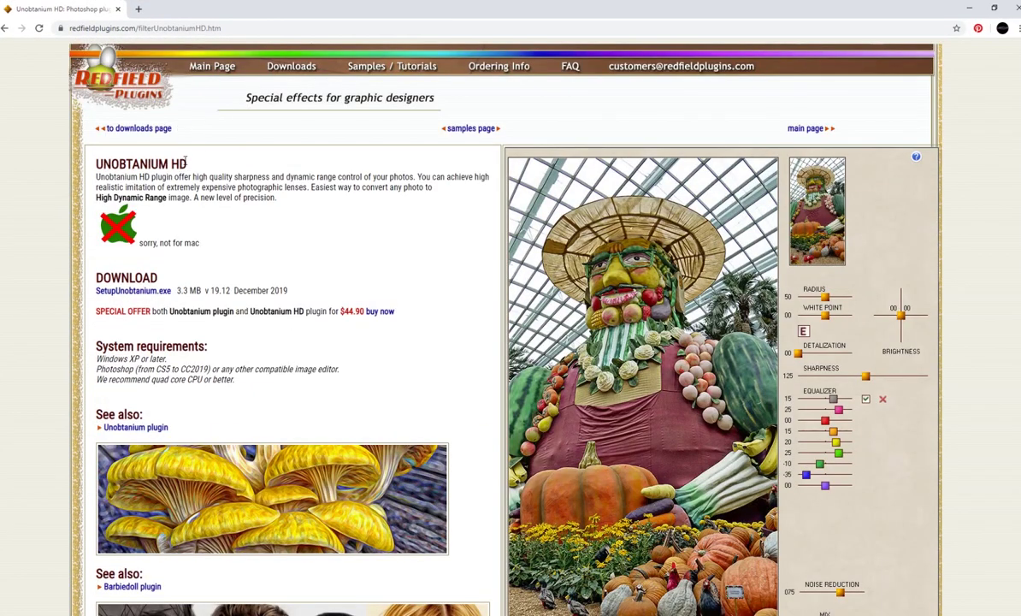
Highlight the UNOBTANIUM HD heading and the $44.90 price on the plugin page.
{"action": "left_click_drag", "start_coordinate": [190, 165], "coordinate": [96, 170]}
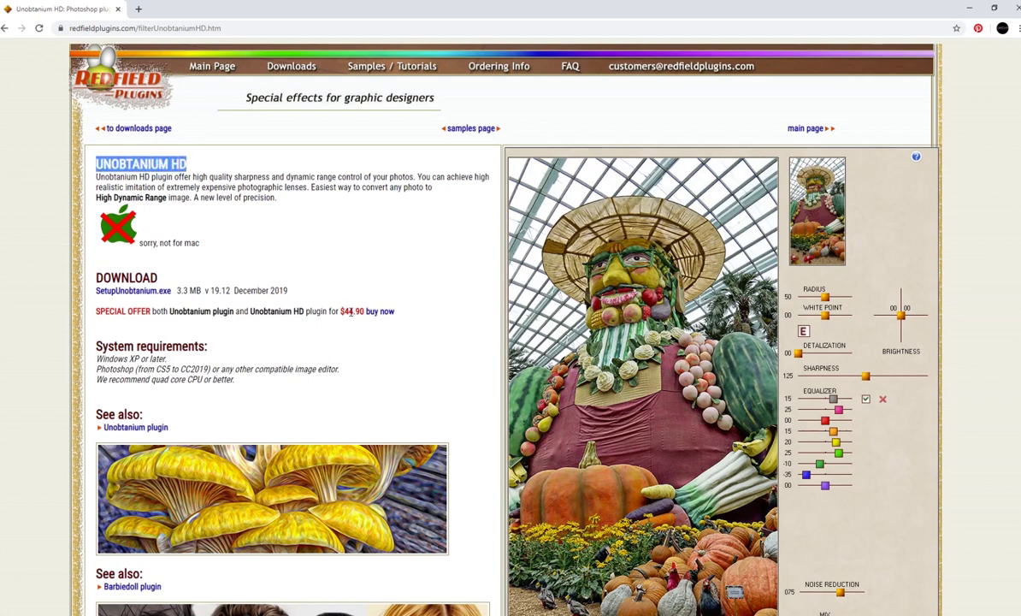
{"action": "left_click_drag", "start_coordinate": [342, 311], "coordinate": [364, 311]}
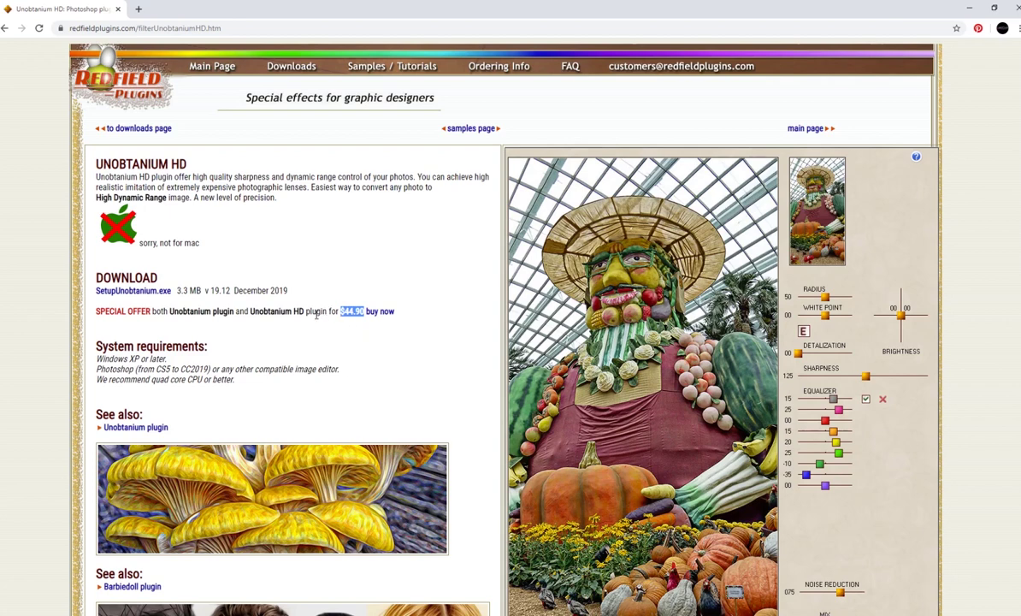
{"action": "left_click", "coordinate": [348, 334]}
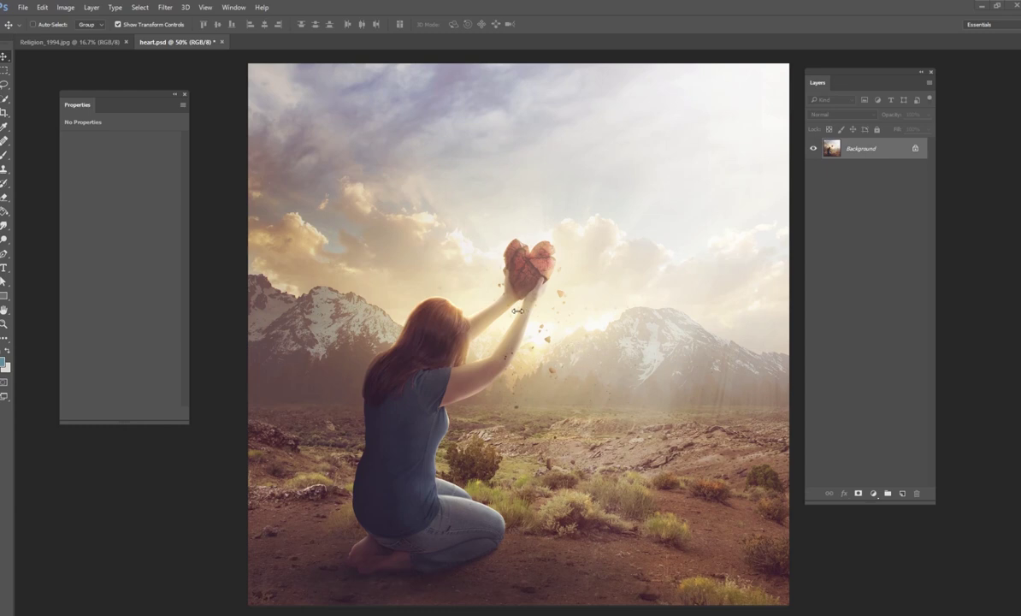
Open the Filter menu over the heart.psd image.
{"action": "left_click", "coordinate": [163, 8]}
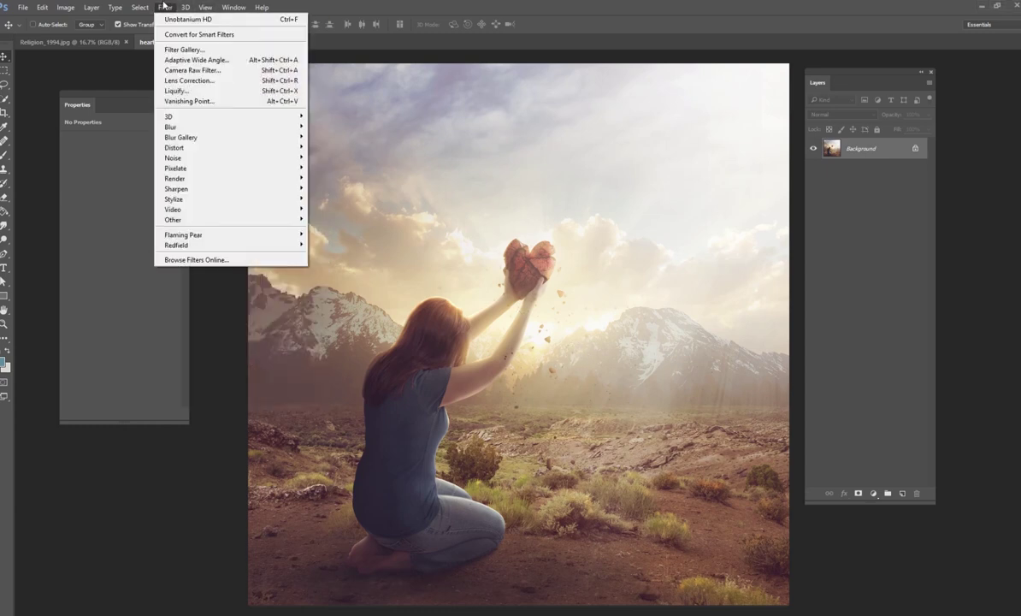
Launch Filter > Redfield > Unobtanium HD, raise the dialog, and nudge brightness and white point.
{"action": "mouse_move", "coordinate": [176, 246]}
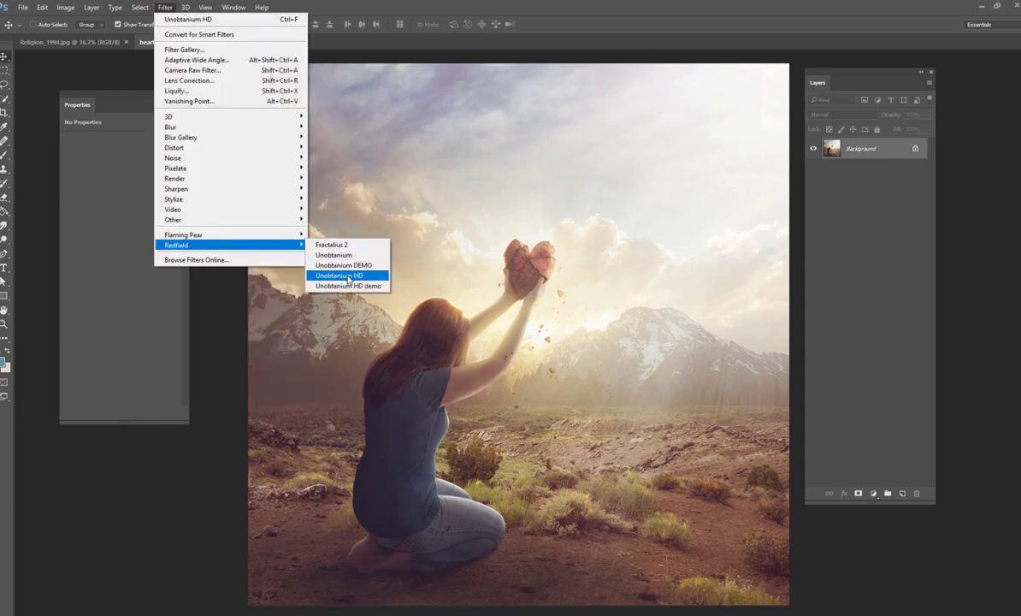
{"action": "left_click", "coordinate": [325, 264]}
{"action": "left_click_drag", "start_coordinate": [507, 108], "coordinate": [505, 92]}
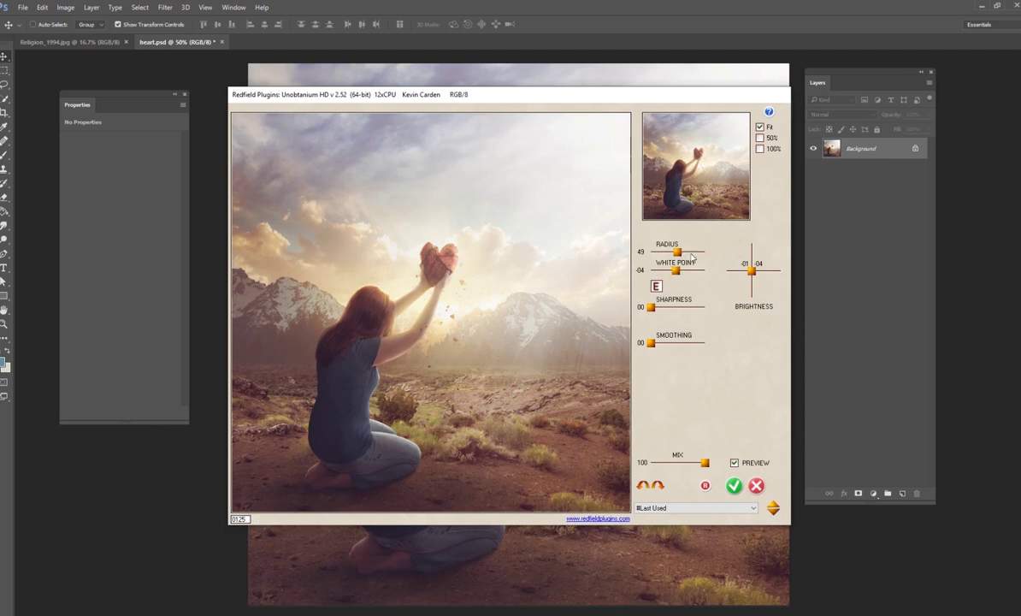
{"action": "left_click_drag", "start_coordinate": [751, 270], "coordinate": [754, 270]}
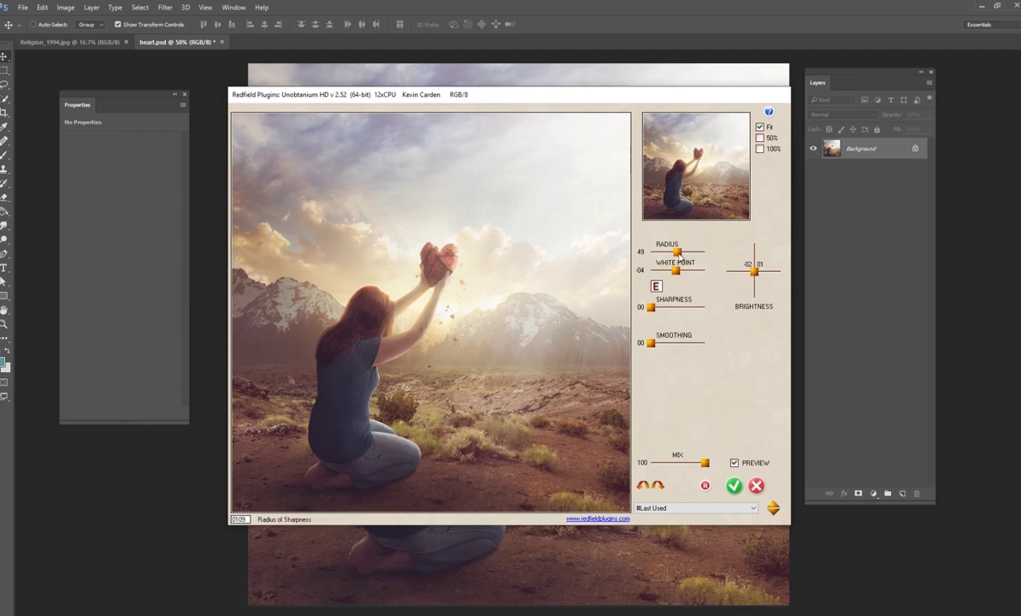
{"action": "left_click_drag", "start_coordinate": [677, 252], "coordinate": [677, 271]}
Raise Unobtanium HD sharpness step by step to 100, then settle it at 65.
{"action": "left_click_drag", "start_coordinate": [650, 307], "coordinate": [660, 307]}
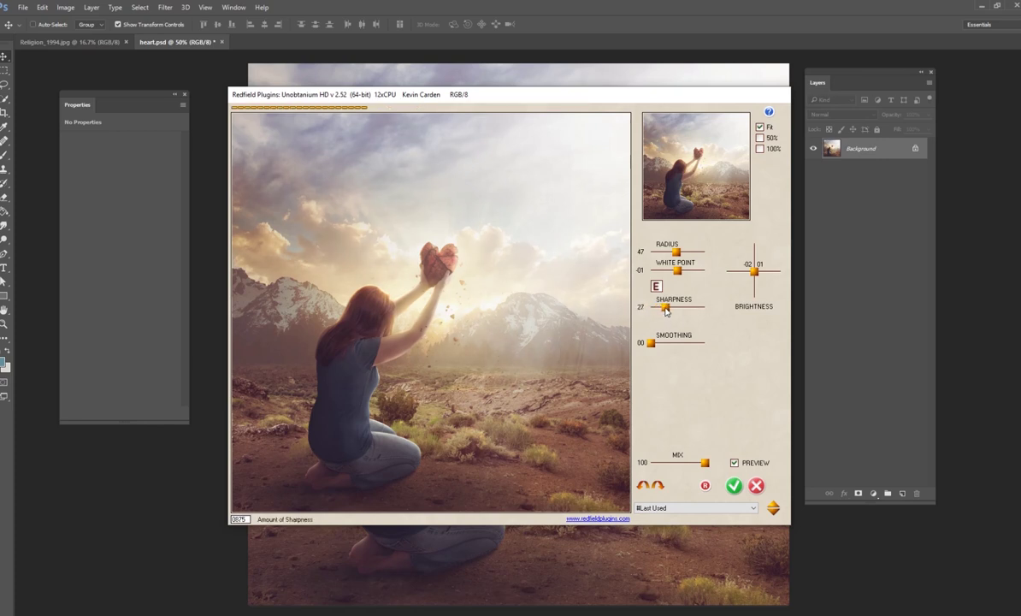
{"action": "left_click_drag", "start_coordinate": [660, 309], "coordinate": [666, 307]}
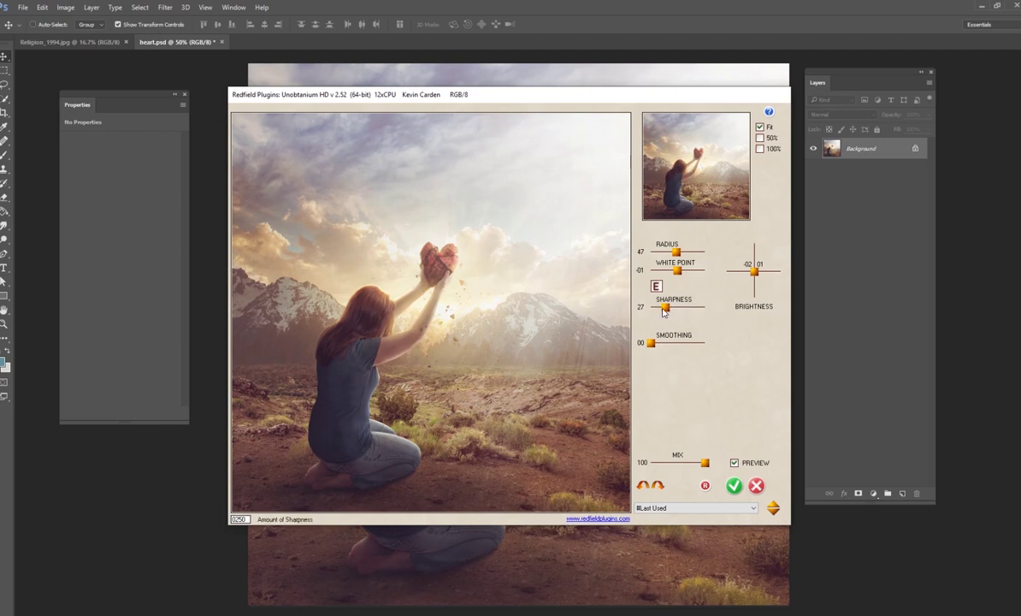
{"action": "left_click_drag", "start_coordinate": [665, 308], "coordinate": [672, 307]}
{"action": "left_click_drag", "start_coordinate": [672, 308], "coordinate": [704, 307]}
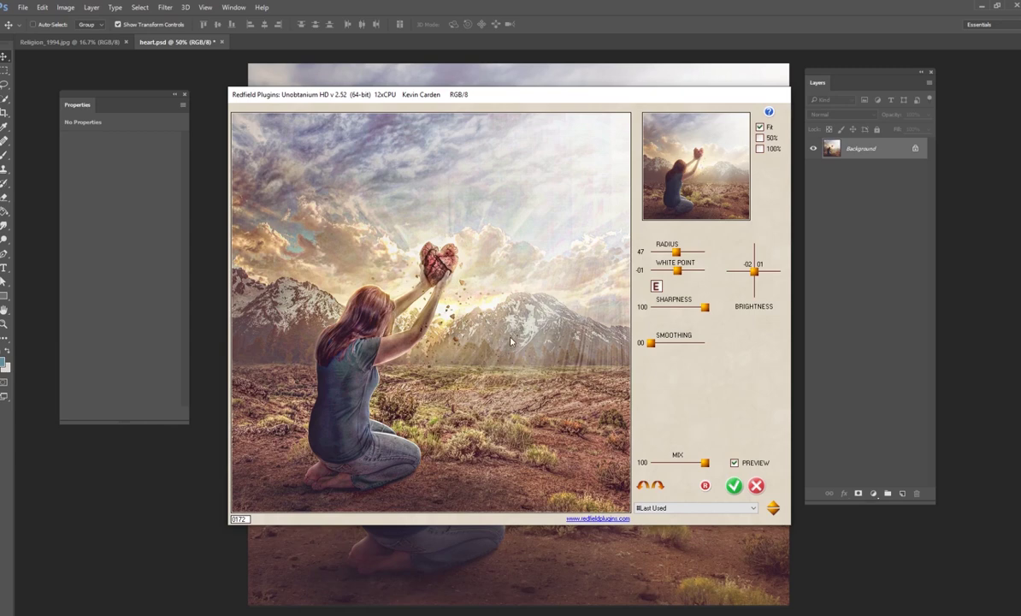
{"action": "left_click", "coordinate": [687, 309]}
{"action": "left_click_drag", "start_coordinate": [688, 310], "coordinate": [691, 311]}
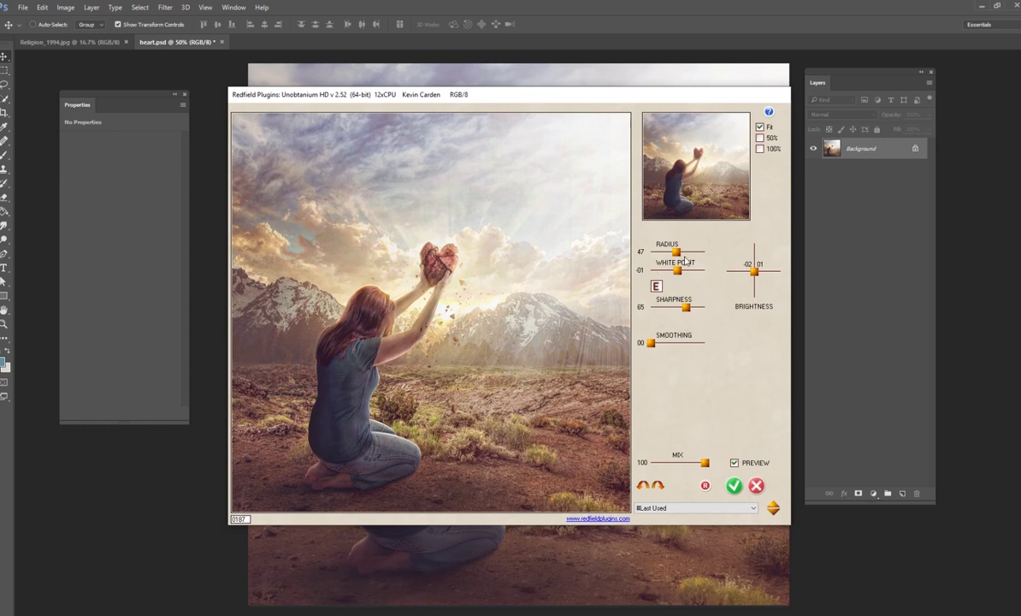
Try sharpening radius values around 21 and 71, then settle the radius near 50.
{"action": "left_click_drag", "start_coordinate": [676, 253], "coordinate": [660, 257]}
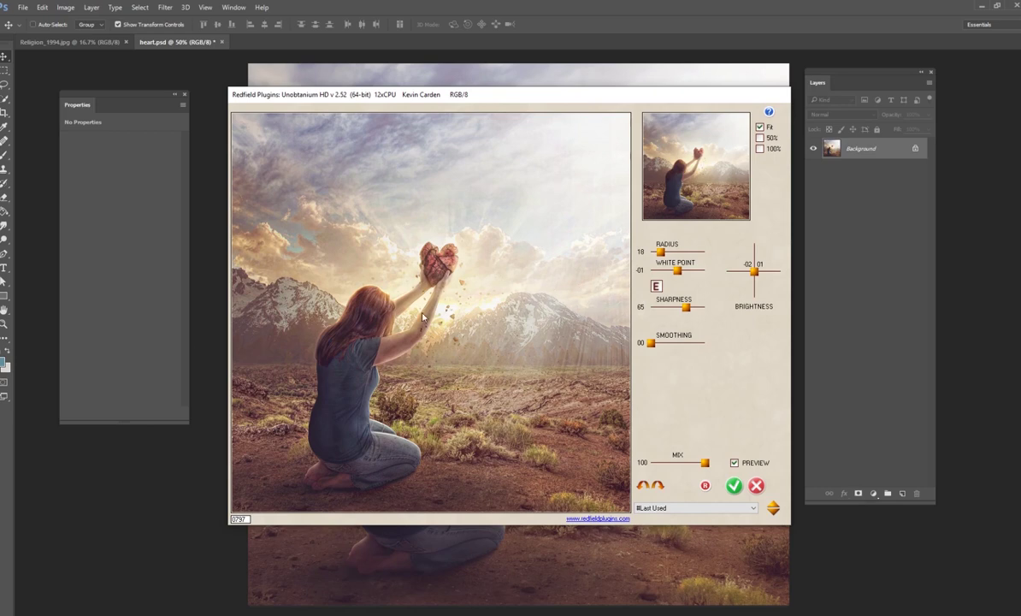
{"action": "left_click_drag", "start_coordinate": [660, 252], "coordinate": [696, 255]}
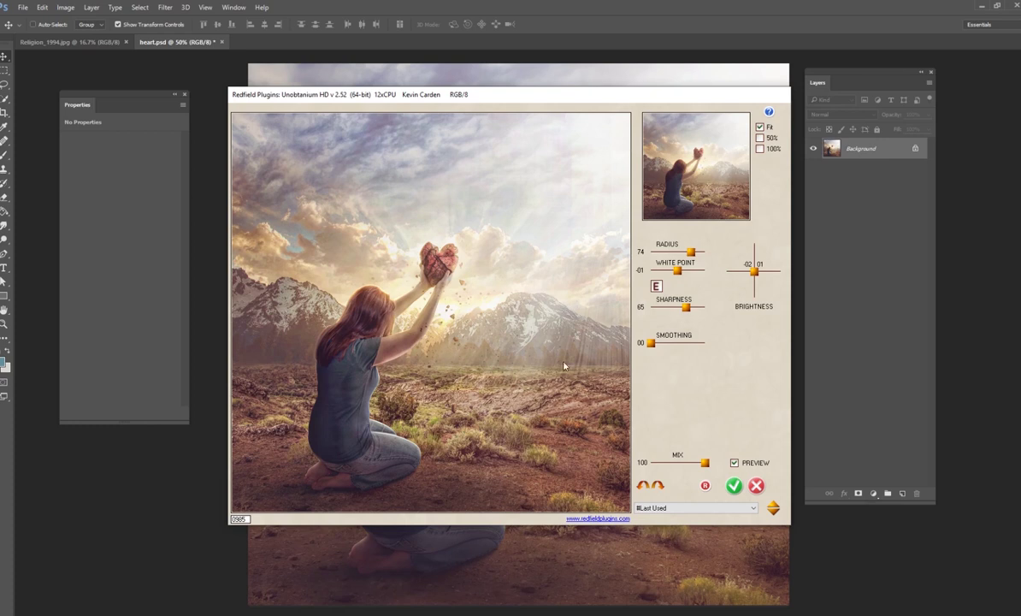
{"action": "left_click_drag", "start_coordinate": [690, 251], "coordinate": [677, 253]}
Test the white point at -50 and 50, then set it back to -37.
{"action": "left_click_drag", "start_coordinate": [678, 271], "coordinate": [643, 273]}
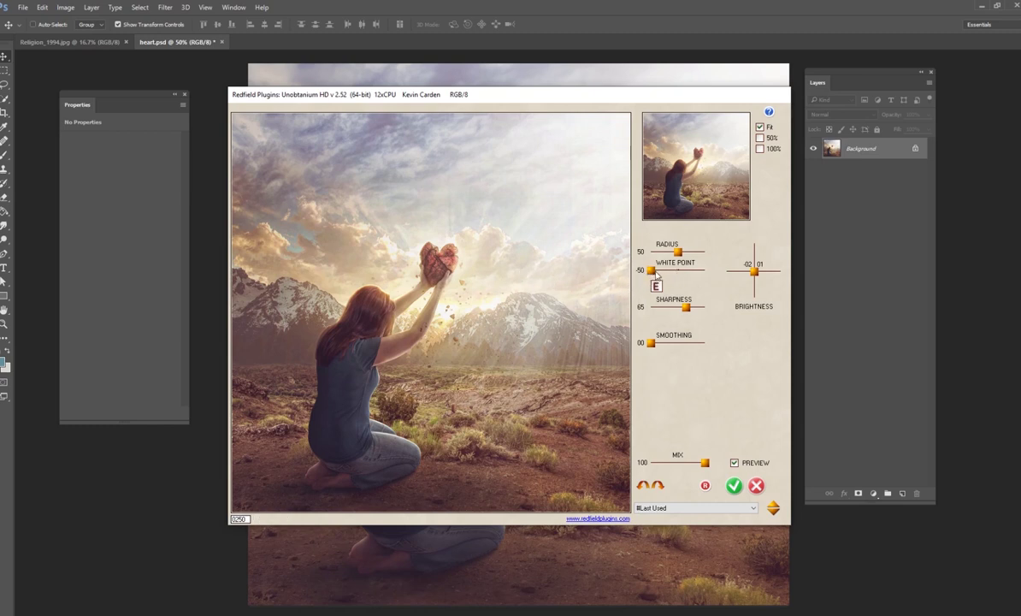
{"action": "left_click_drag", "start_coordinate": [653, 271], "coordinate": [705, 271]}
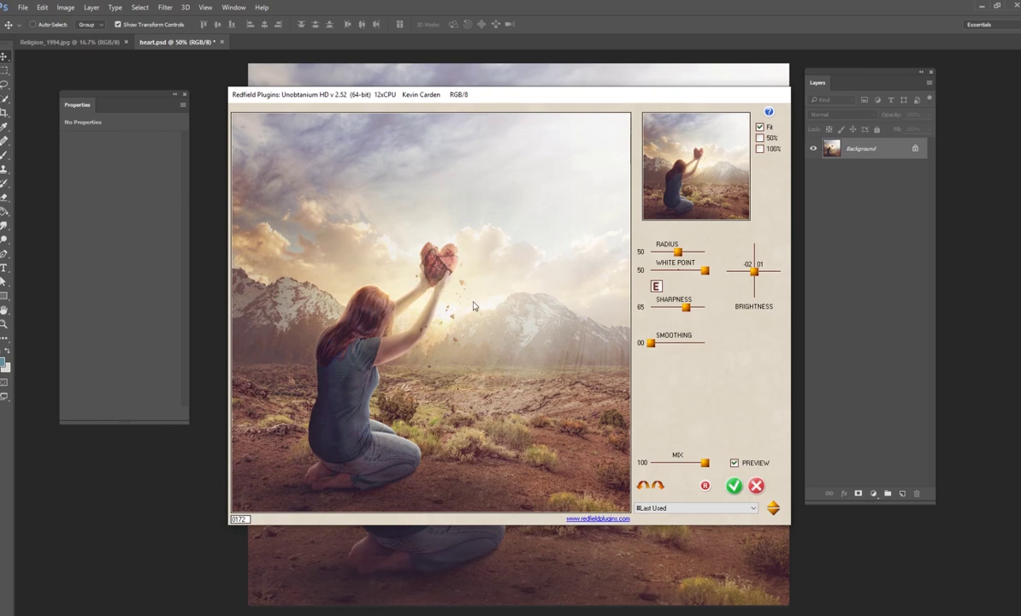
{"action": "left_click_drag", "start_coordinate": [696, 279], "coordinate": [658, 272]}
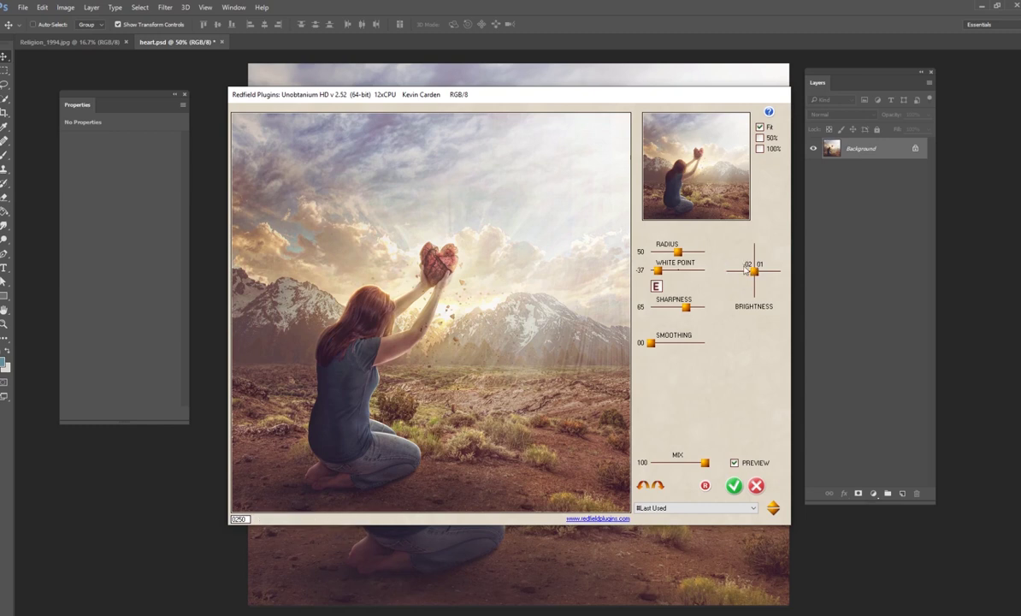
Experiment with the brightness correction crosshair, trying values such as -01 -50, 01 31 and -17 02.
{"action": "left_click", "coordinate": [754, 274]}
{"action": "left_click", "coordinate": [755, 275]}
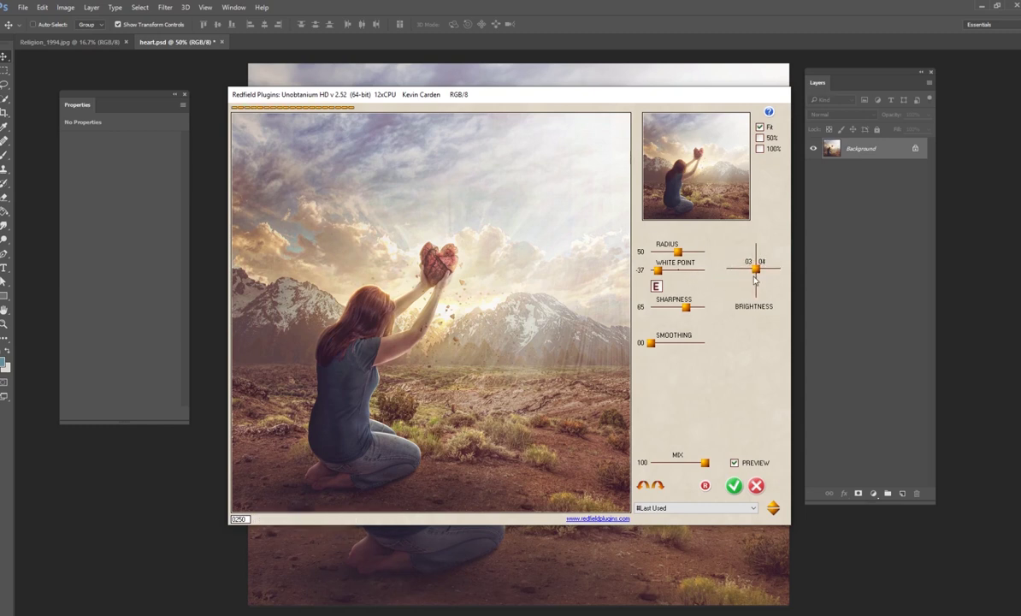
{"action": "mouse_move", "coordinate": [756, 275]}
{"action": "left_mouse_down"}
{"action": "mouse_move", "coordinate": [709, 272]}
{"action": "mouse_move", "coordinate": [739, 274]}
{"action": "left_mouse_up"}
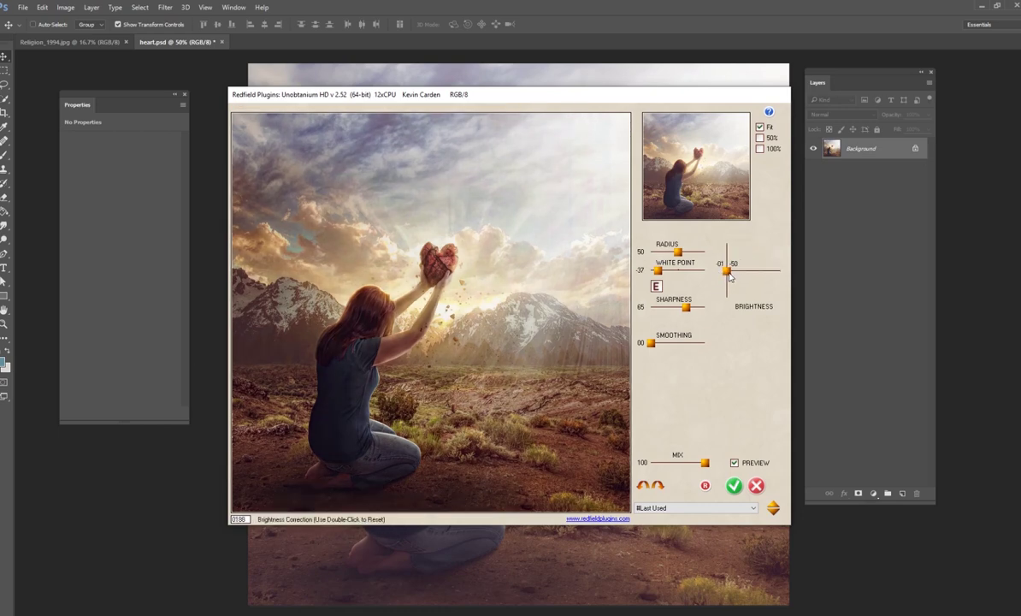
{"action": "left_click", "coordinate": [773, 273]}
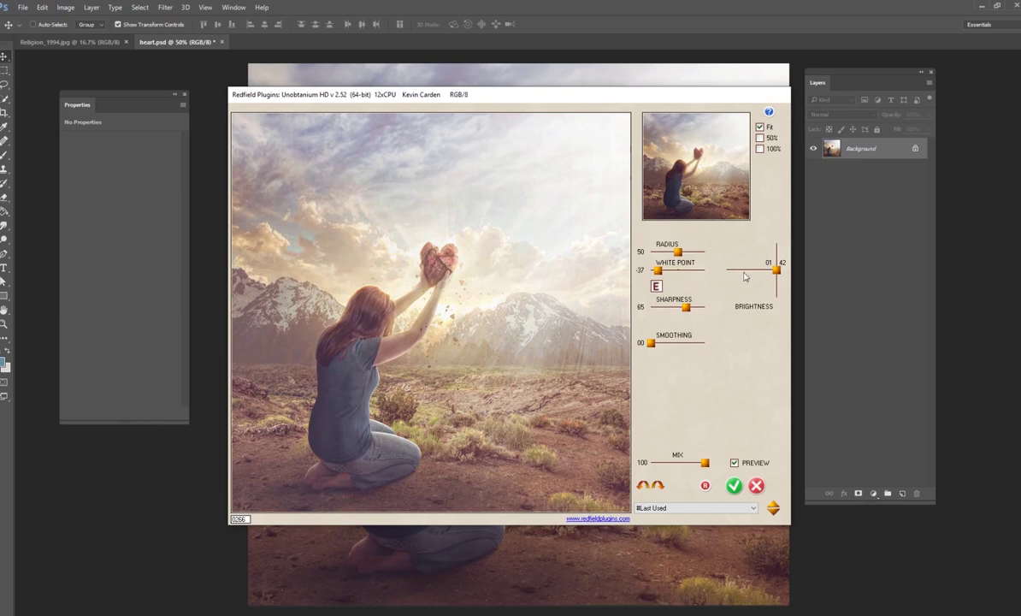
{"action": "left_click", "coordinate": [752, 272]}
{"action": "left_click_drag", "start_coordinate": [752, 272], "coordinate": [710, 317]}
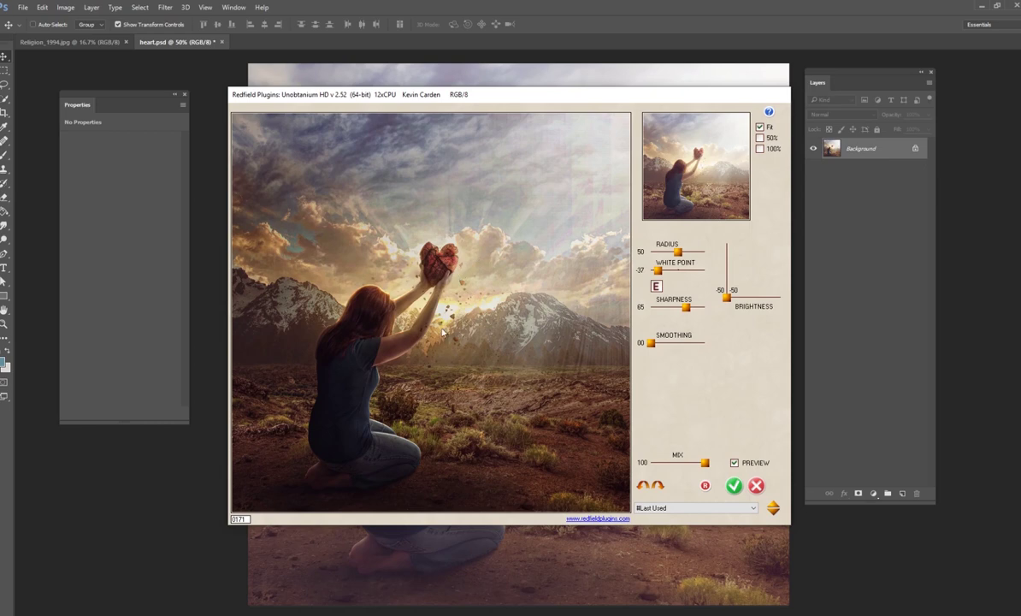
Test brightness correction corners, leave it at 50 -50, and apply the Unobtanium HD filter.
{"action": "left_click_drag", "start_coordinate": [726, 297], "coordinate": [726, 243]}
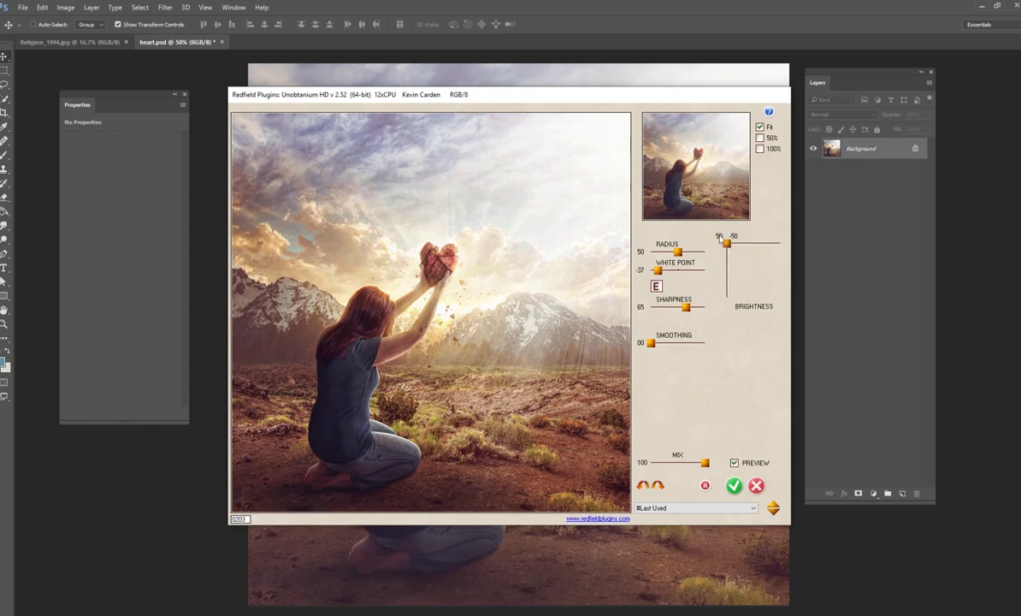
{"action": "left_click_drag", "start_coordinate": [726, 243], "coordinate": [767, 256]}
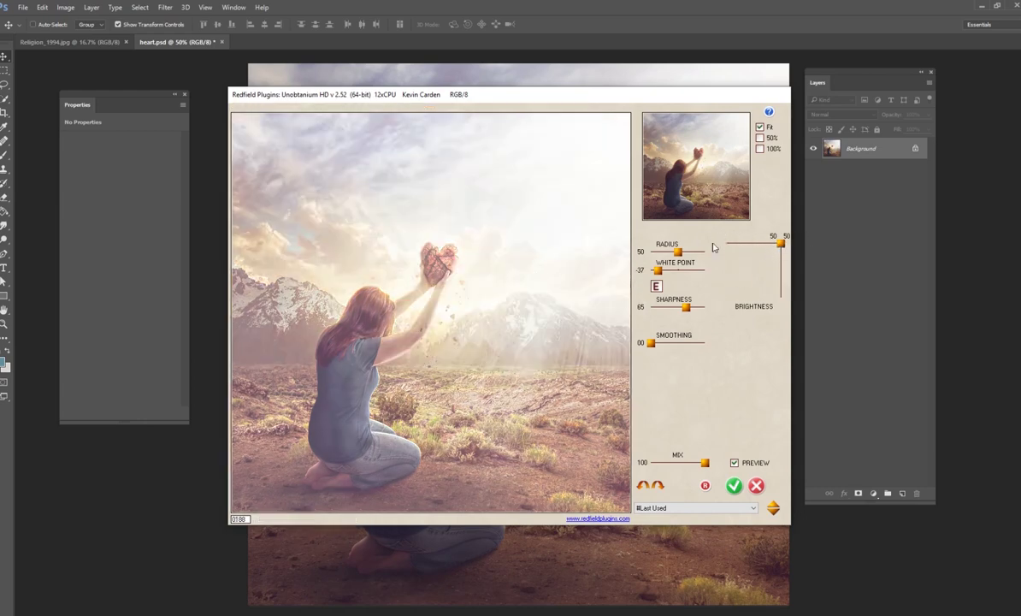
{"action": "left_click_drag", "start_coordinate": [781, 246], "coordinate": [793, 311]}
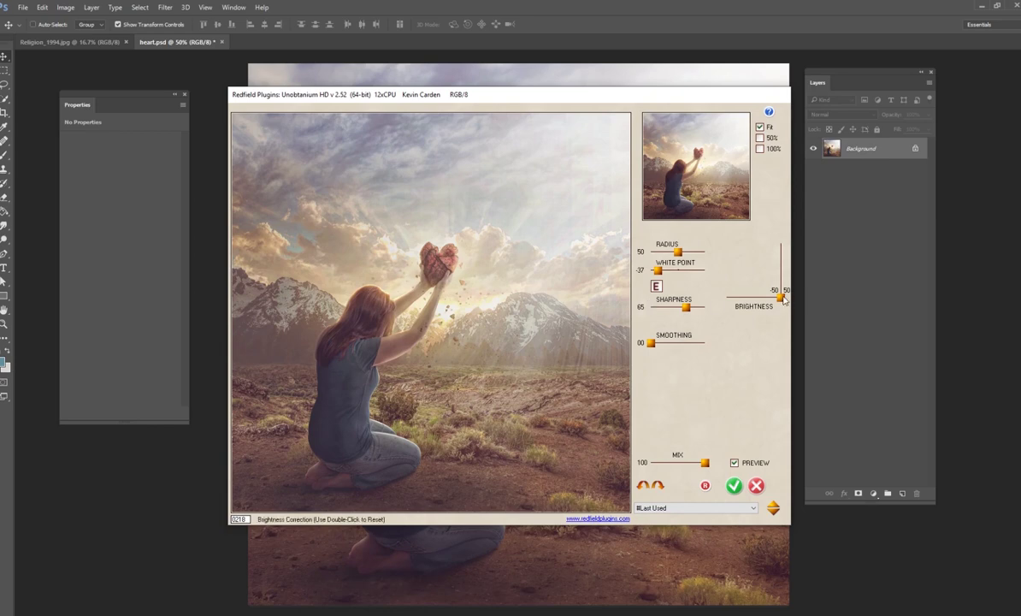
{"action": "left_click_drag", "start_coordinate": [780, 296], "coordinate": [732, 250]}
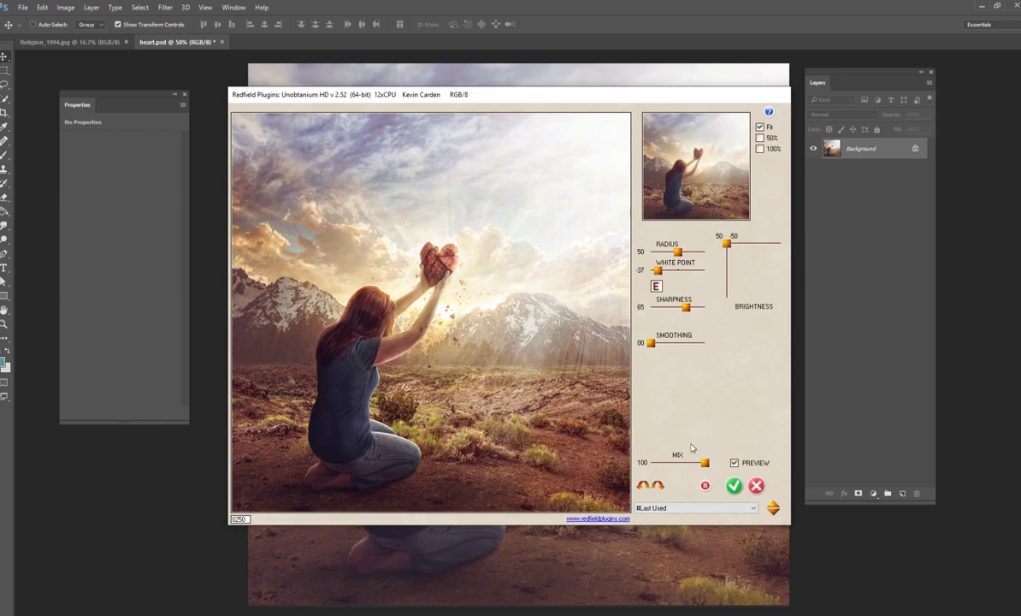
{"action": "left_click", "coordinate": [734, 486]}
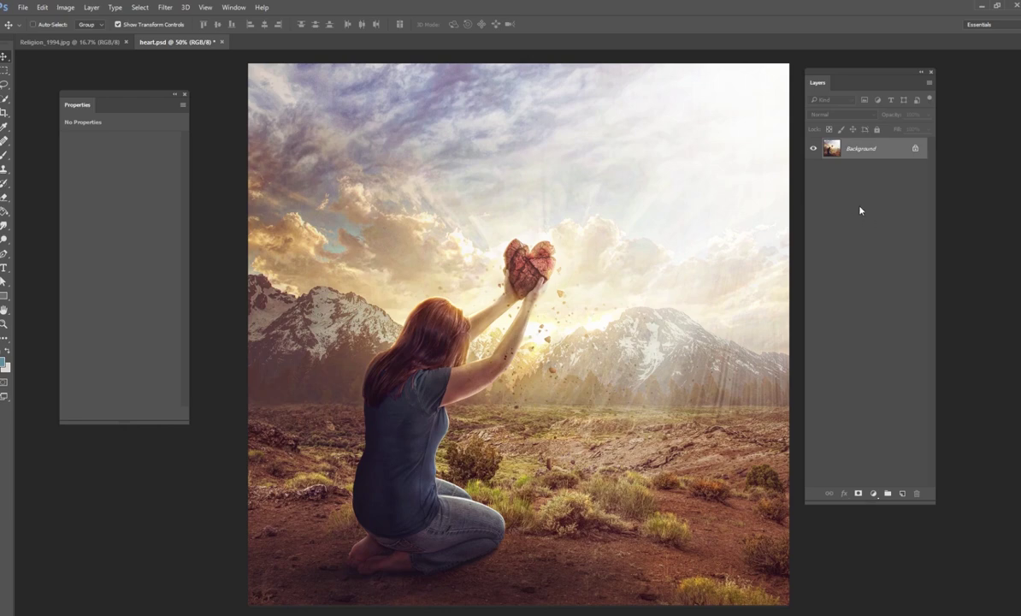
{"action": "key", "text": "ctrl+z"}
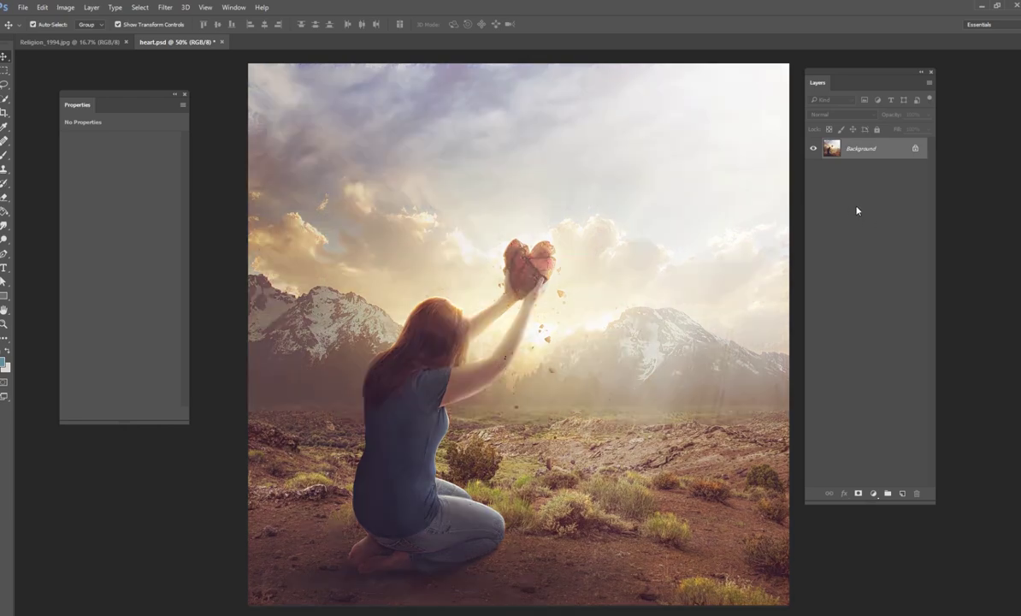
{"action": "key", "text": "ctrl+z"}
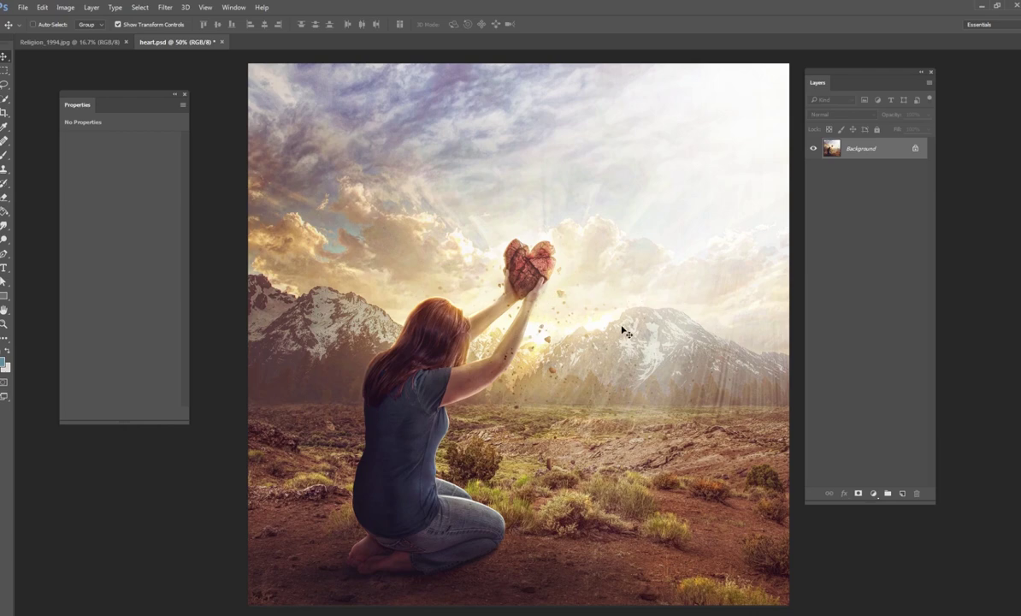
{"action": "key", "text": "ctrl+z"}
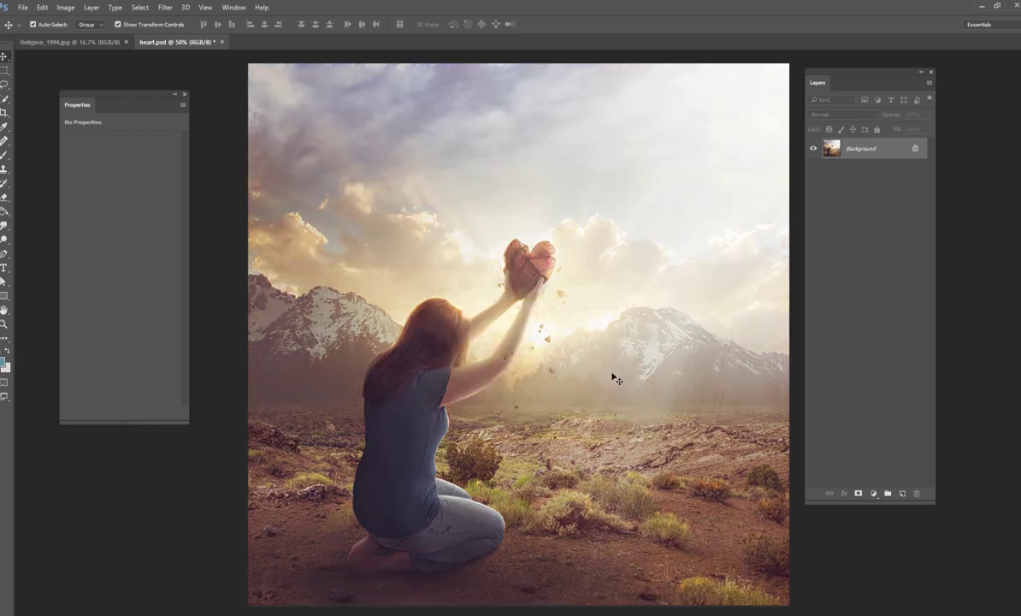
{"action": "key", "text": "ctrl+z"}
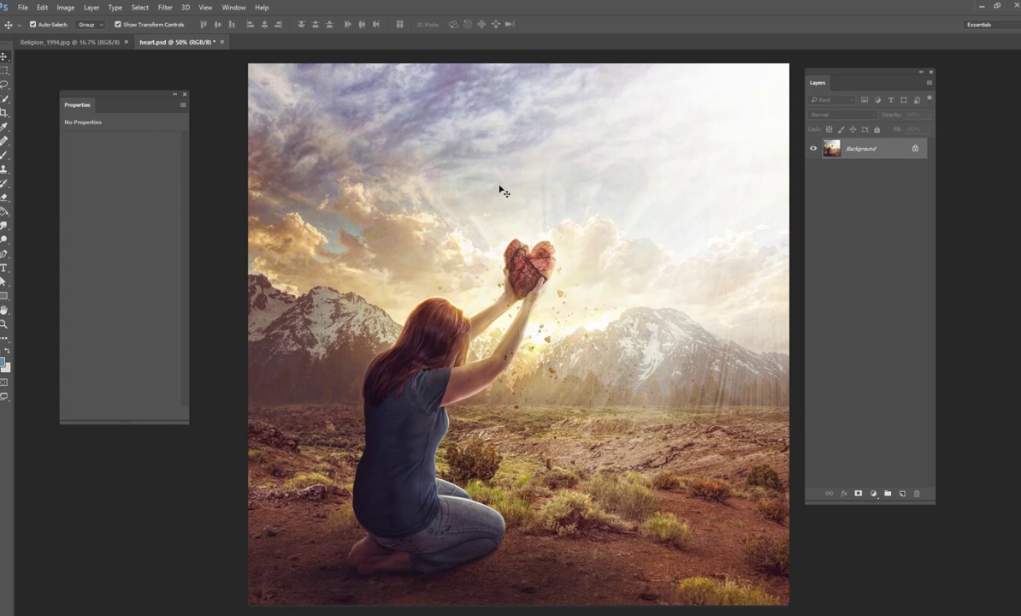
{"action": "key", "text": "ctrl+z"}
{"action": "key", "text": "ctrl+z"}
{"action": "key", "text": "ctrl"}
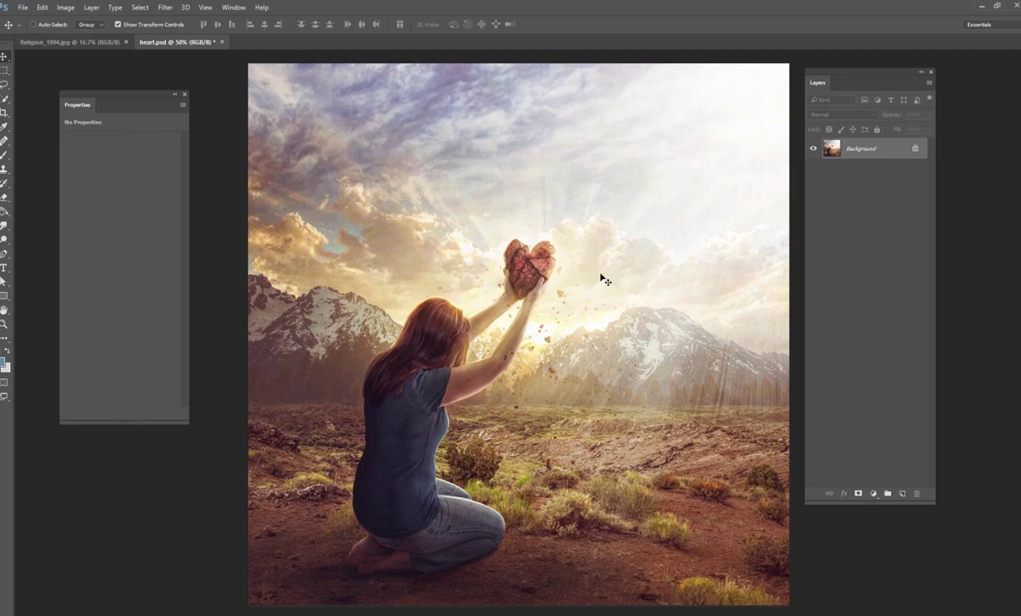